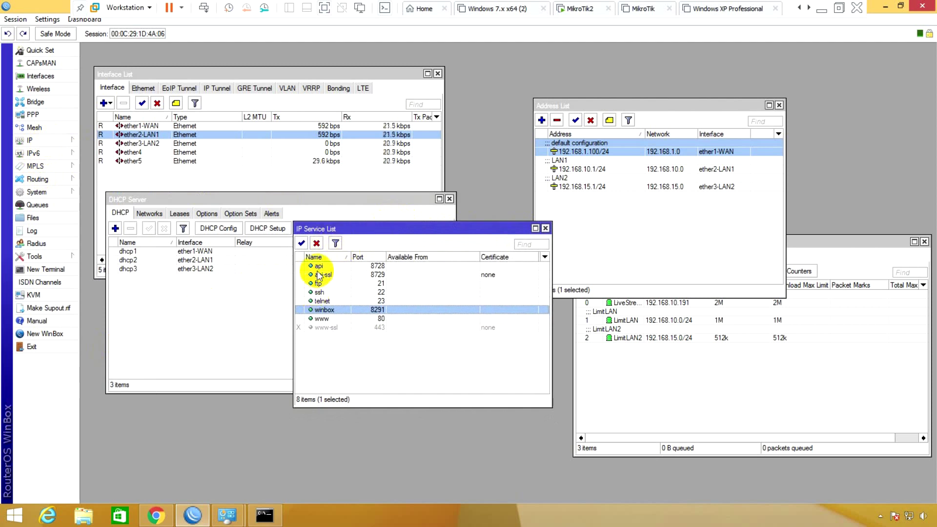
- Examine the winbox and www-ssl entries in the router's IP Service List
{"action": "left_click_drag", "start_coordinate": [402, 231], "coordinate": [422, 231]}
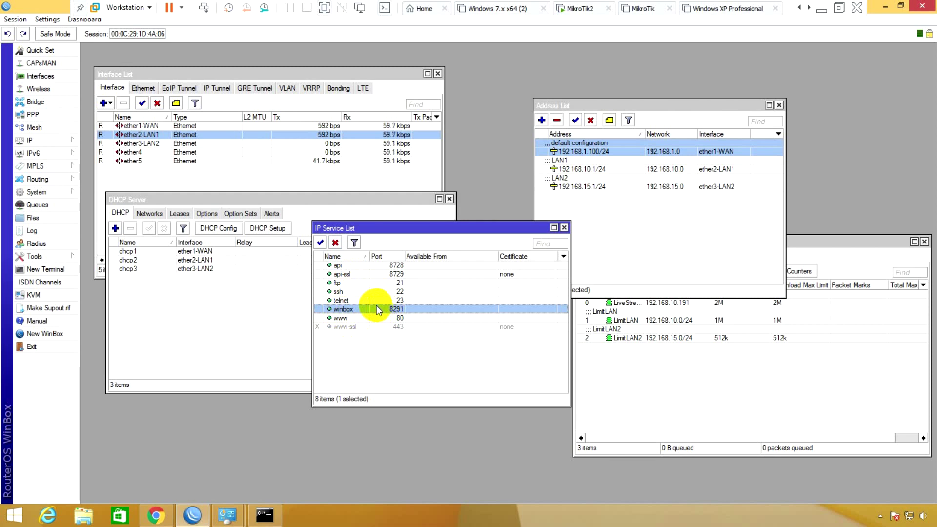
{"action": "left_click", "coordinate": [346, 326]}
{"action": "left_click", "coordinate": [345, 309]}
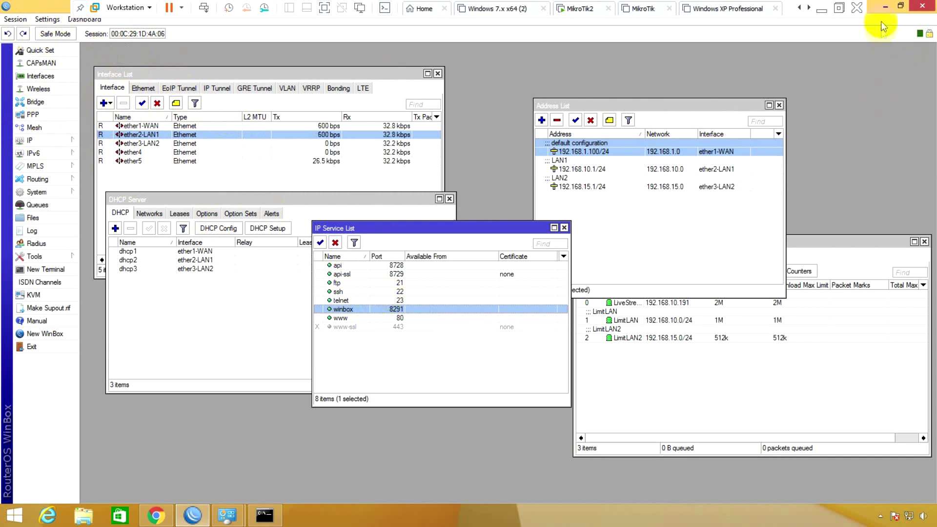
- Switch from the virtual machine to PuTTY on the host PC and reposition its configuration window
{"action": "left_click", "coordinate": [885, 7]}
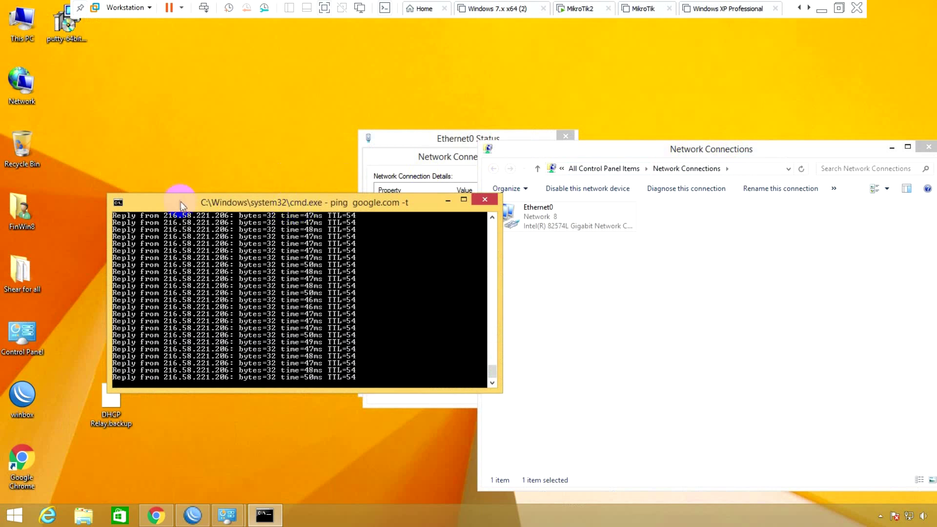
{"action": "left_click", "coordinate": [822, 9]}
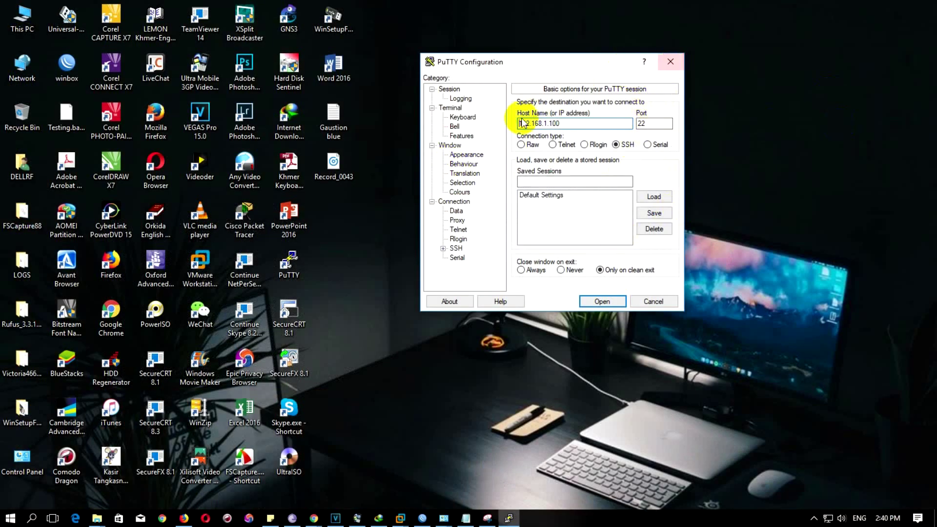
{"action": "left_click_drag", "start_coordinate": [560, 63], "coordinate": [504, 78]}
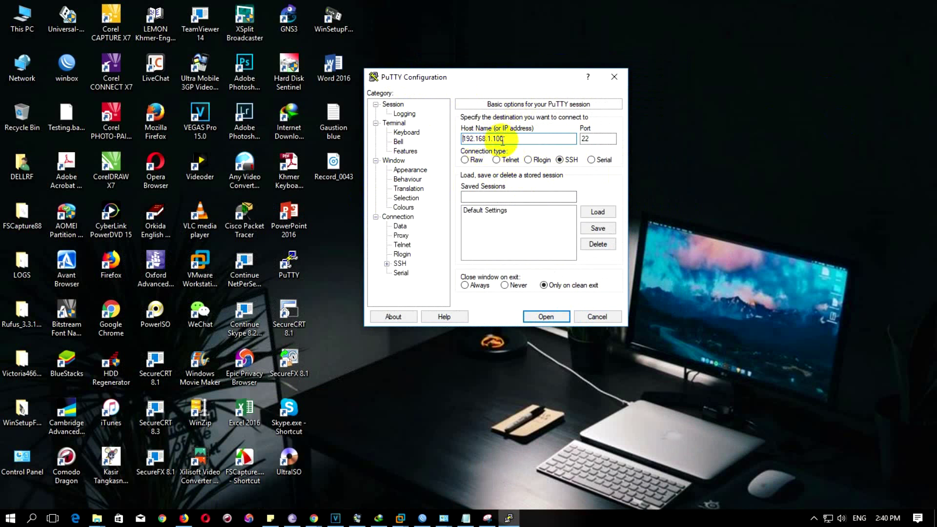
{"action": "left_click_drag", "start_coordinate": [536, 79], "coordinate": [502, 69]}
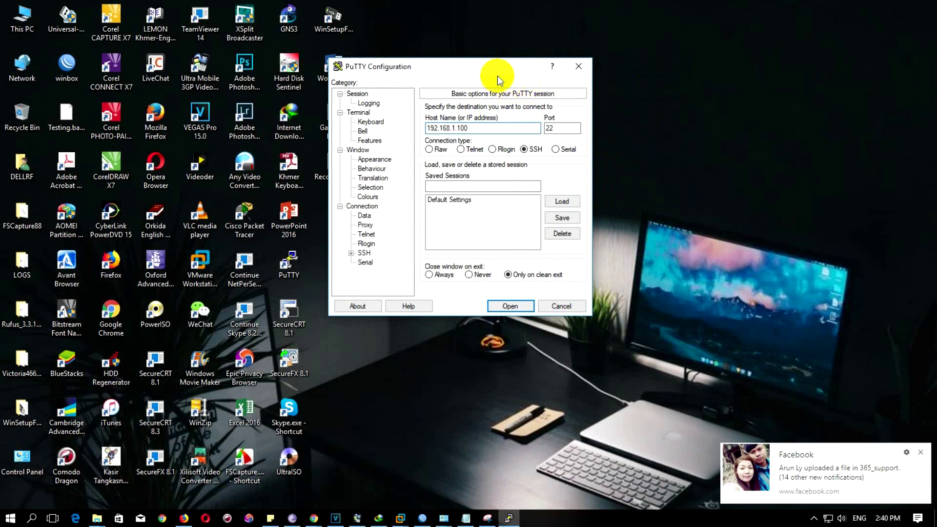
{"action": "left_click_drag", "start_coordinate": [491, 73], "coordinate": [439, 46]}
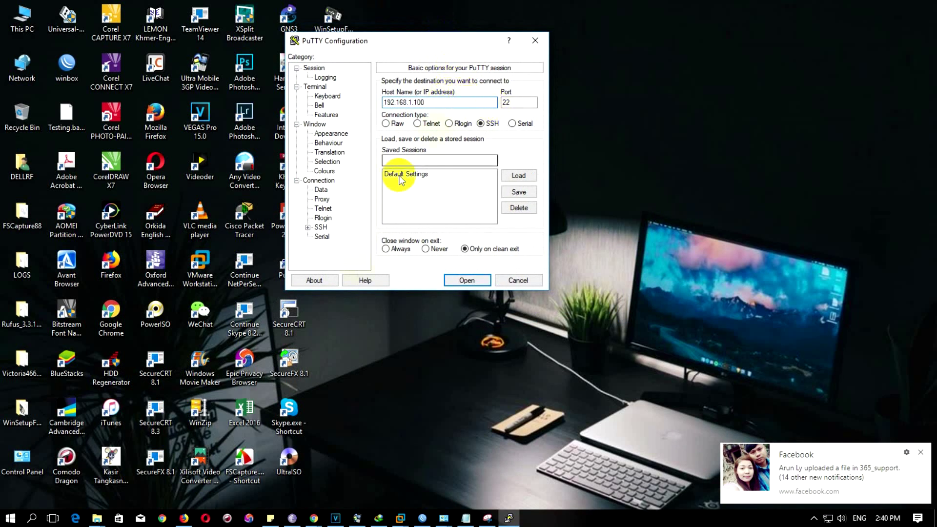
- Check the ssh service's port in WinBox on the Windows 8.x x64 virtual machine and return to PuTTY on the host
{"action": "left_click", "coordinate": [399, 518]}
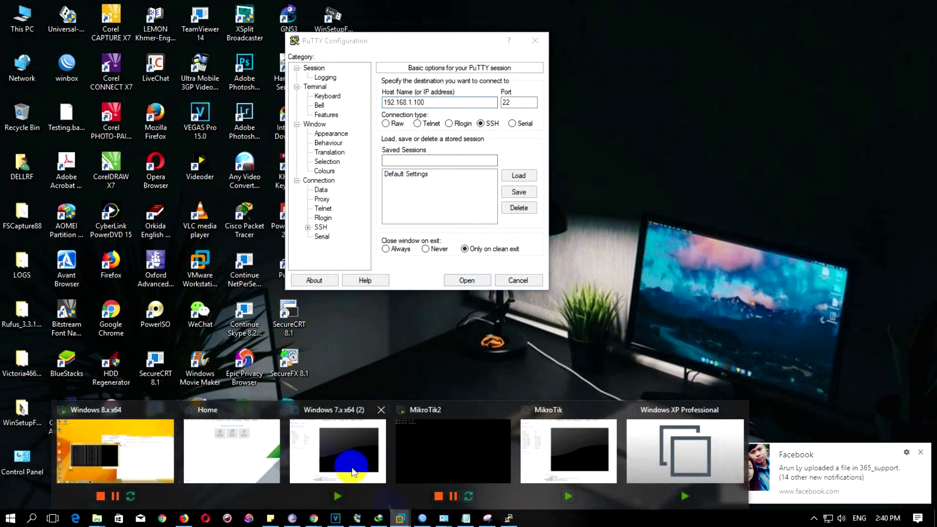
{"action": "left_click", "coordinate": [150, 456]}
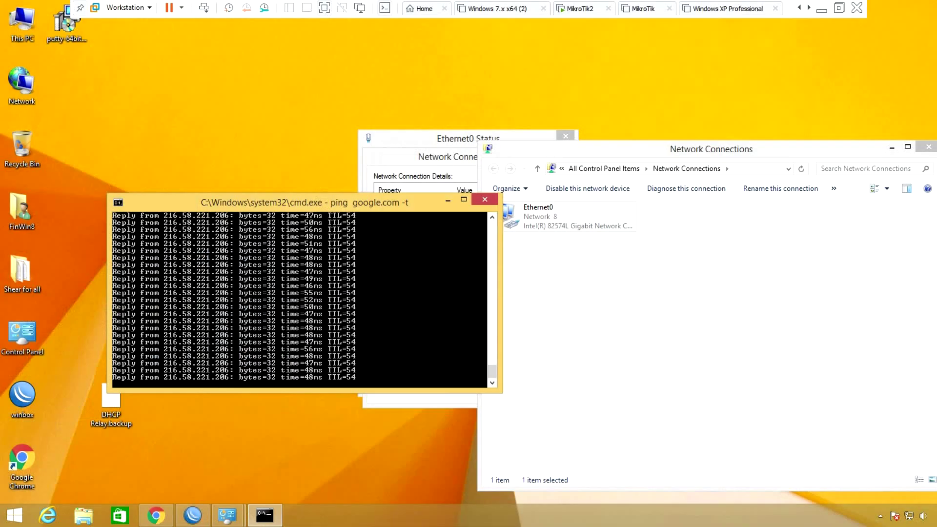
{"action": "left_click", "coordinate": [193, 515]}
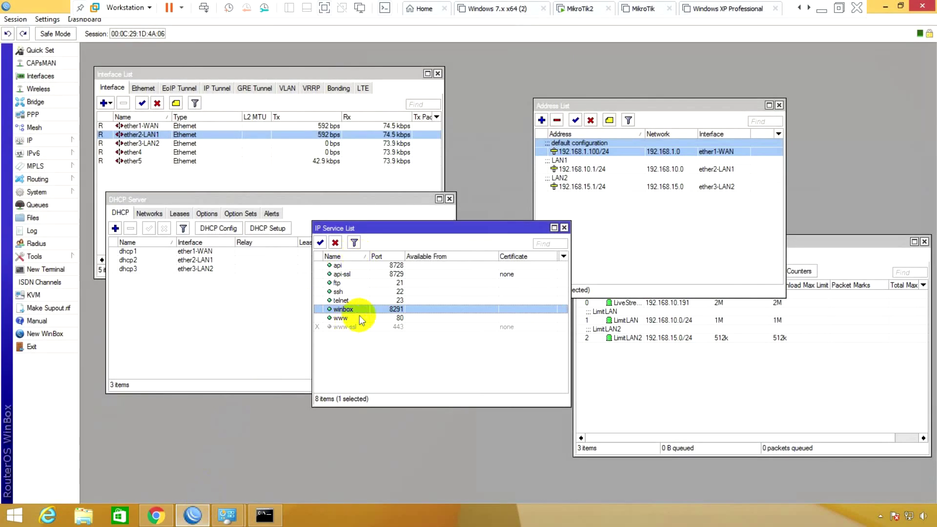
{"action": "left_click", "coordinate": [384, 291]}
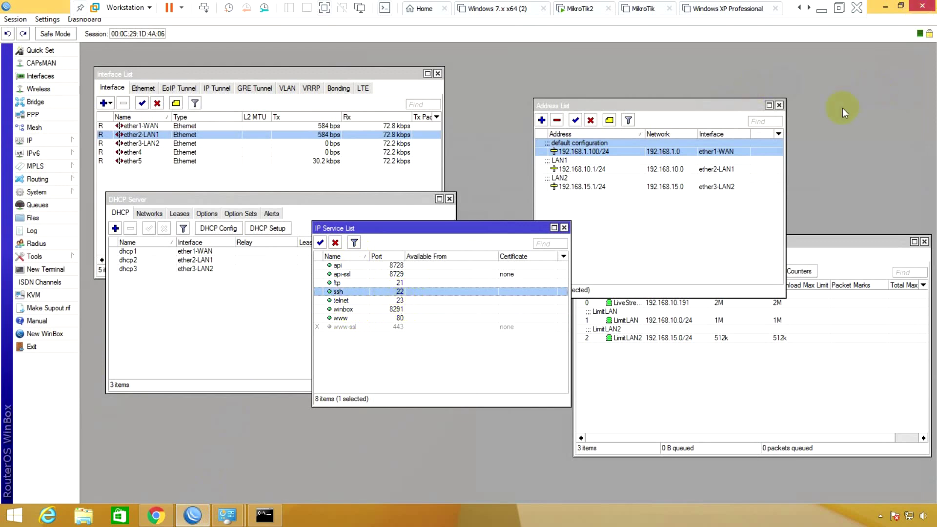
{"action": "left_click", "coordinate": [884, 8]}
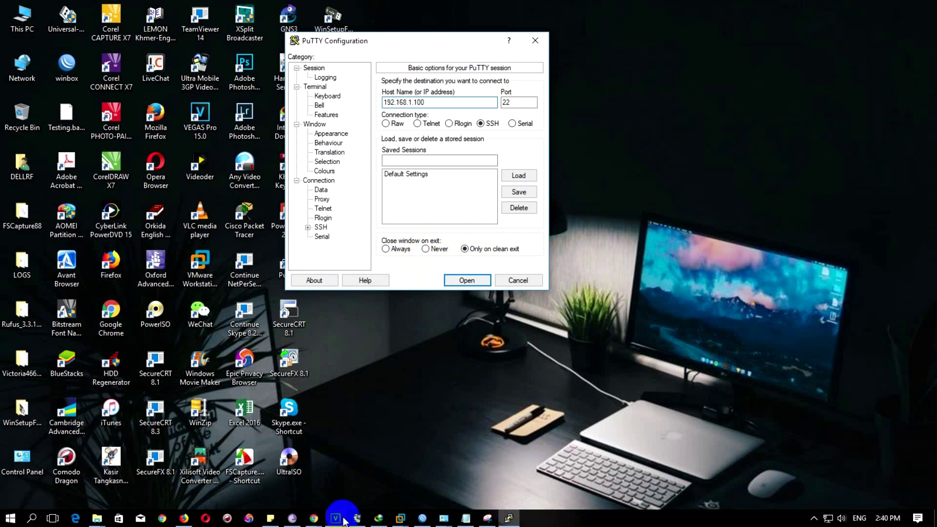
{"action": "left_click", "coordinate": [400, 518]}
{"action": "left_click", "coordinate": [146, 442]}
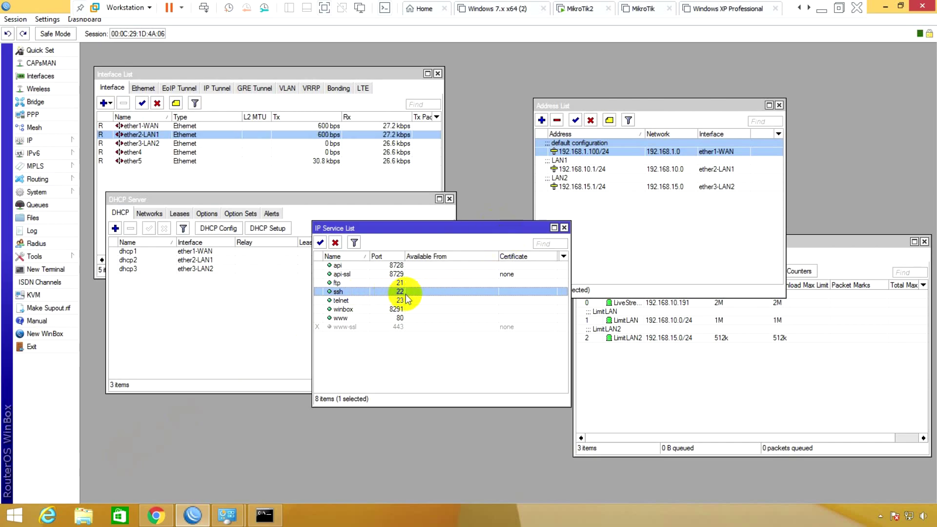
{"action": "left_click", "coordinate": [885, 7]}
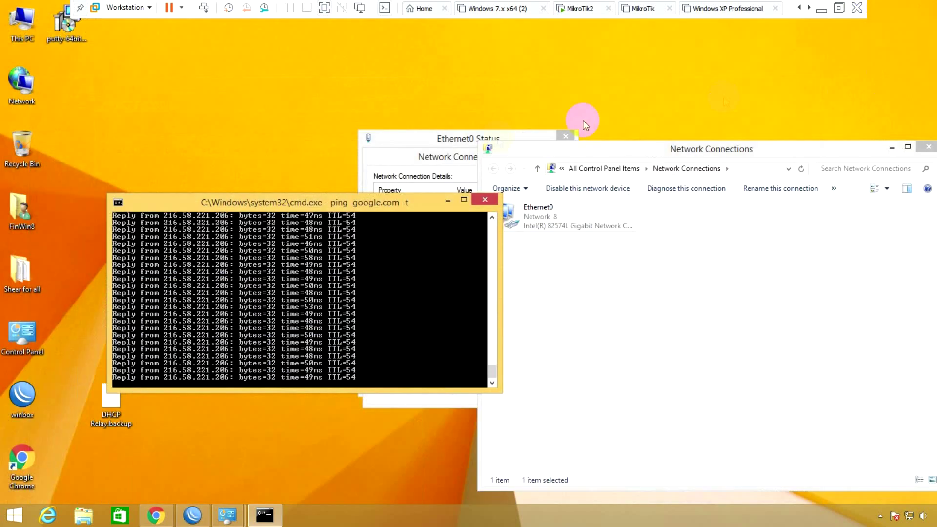
{"action": "left_click", "coordinate": [822, 10]}
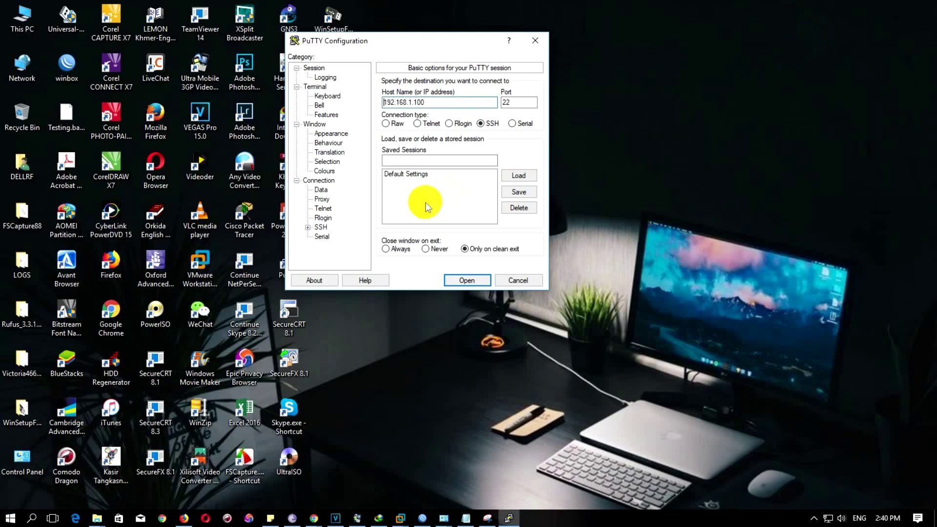
- Compare PuTTY's host address with the ether1-WAN address in the virtual machine's WinBox Address List
{"action": "left_click", "coordinate": [407, 102]}
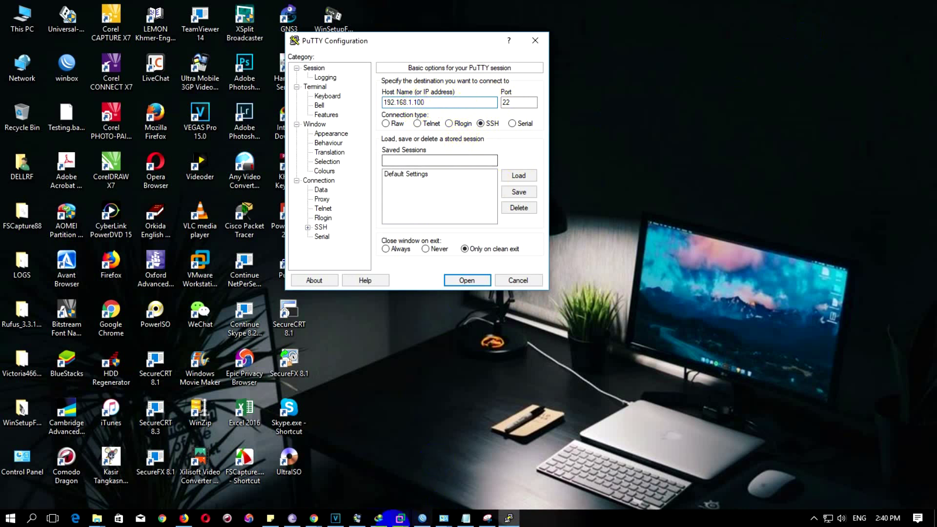
{"action": "mouse_move", "coordinate": [400, 519]}
{"action": "left_click", "coordinate": [180, 447]}
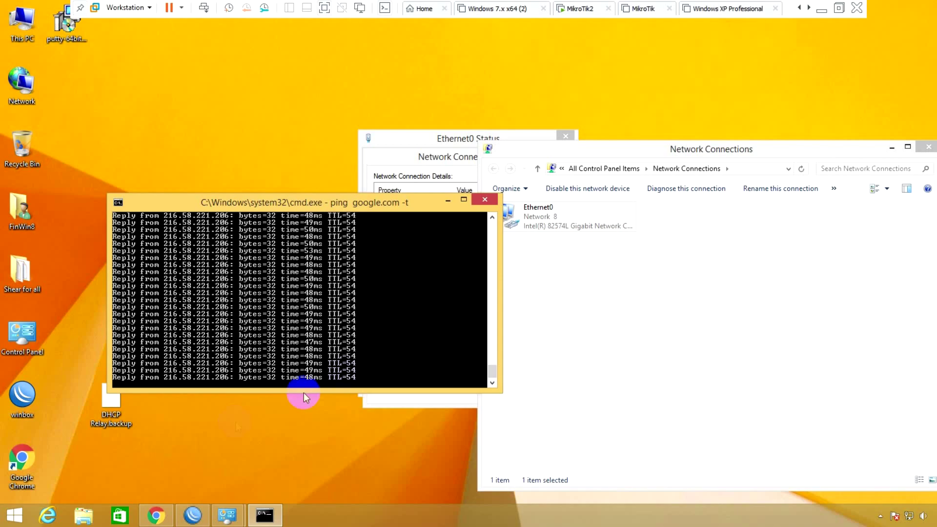
{"action": "left_click", "coordinate": [192, 515]}
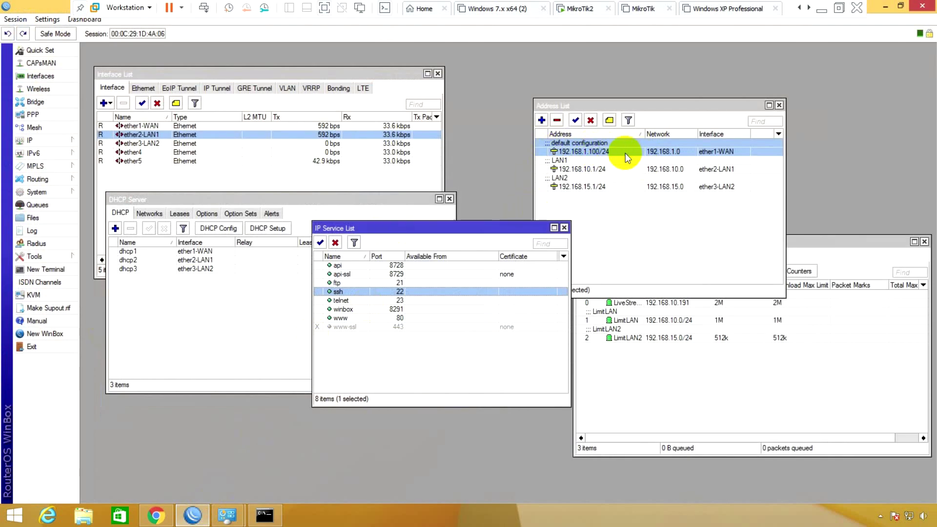
{"action": "mouse_move", "coordinate": [626, 153]}
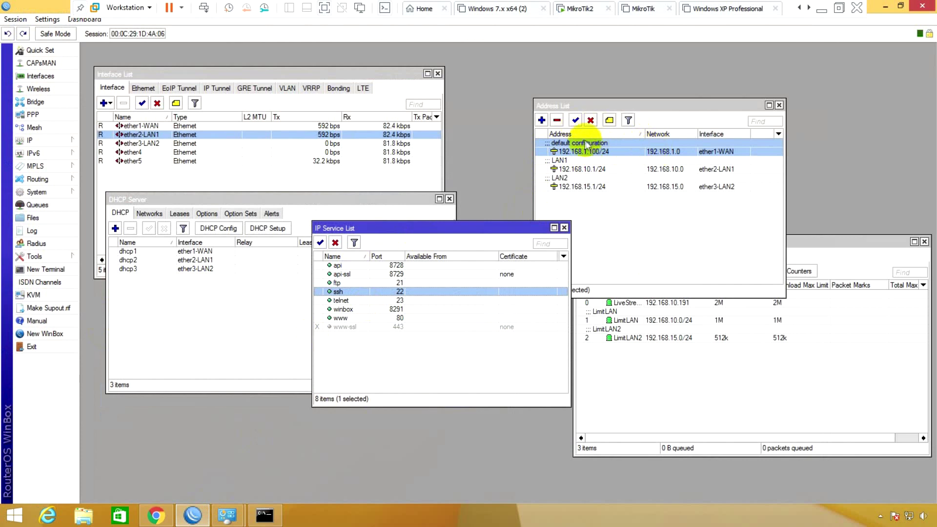
{"action": "left_click", "coordinate": [823, 10]}
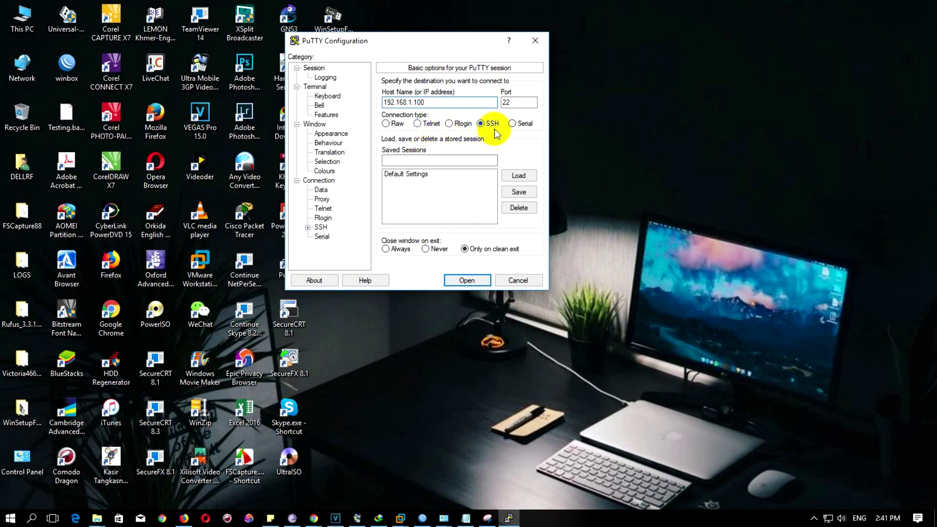
- Open an SSH session to 192.168.1.100 on port 22, connecting just once without caching the host key
{"action": "left_click", "coordinate": [472, 280]}
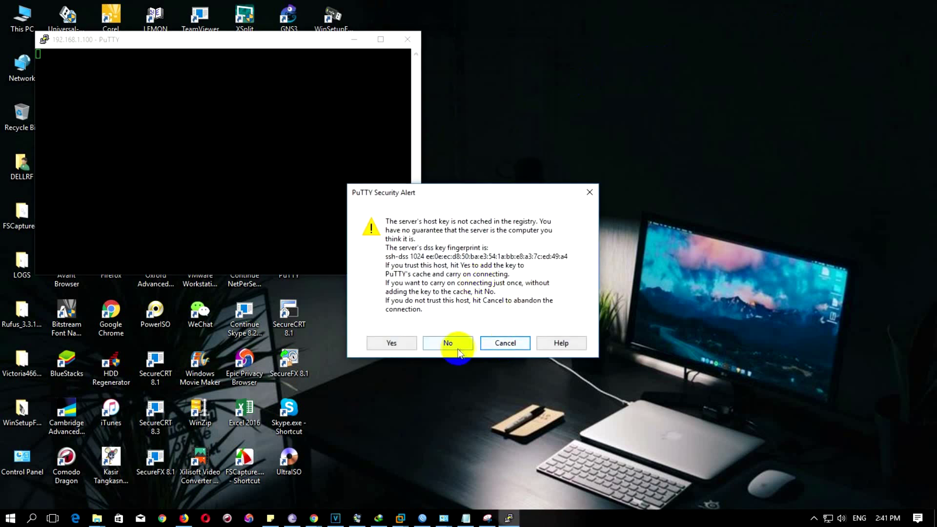
{"action": "left_click_drag", "start_coordinate": [482, 198], "coordinate": [525, 166]}
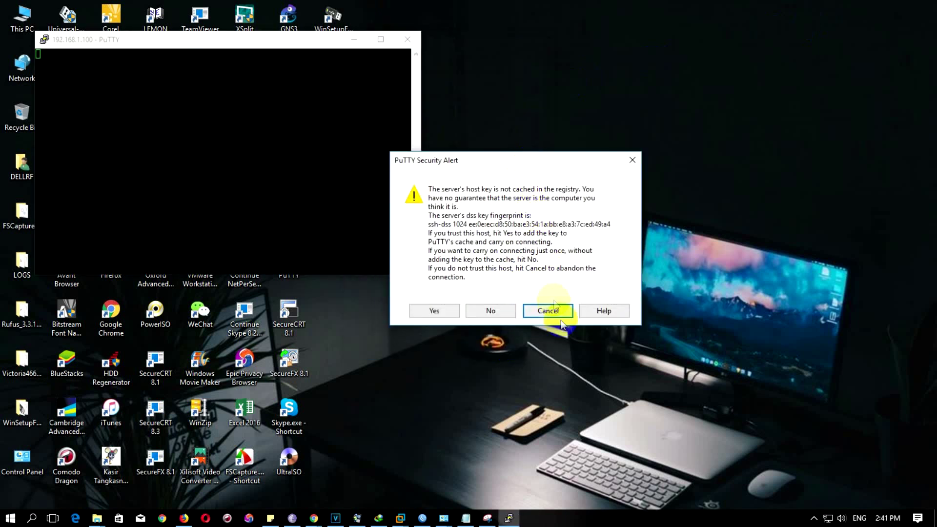
{"action": "left_click", "coordinate": [467, 313]}
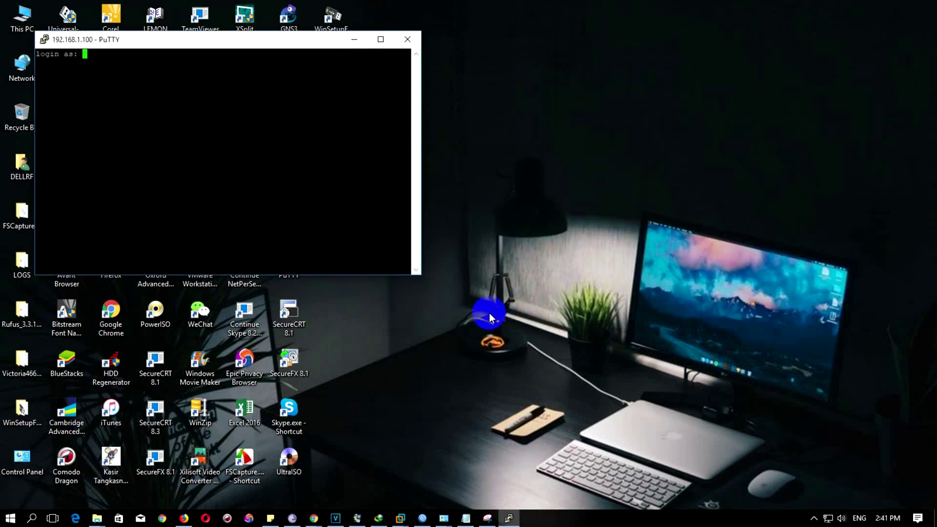
- Log in to the MikroTik router as admin and continue to the command prompt
{"action": "left_click_drag", "start_coordinate": [174, 47], "coordinate": [348, 72]}
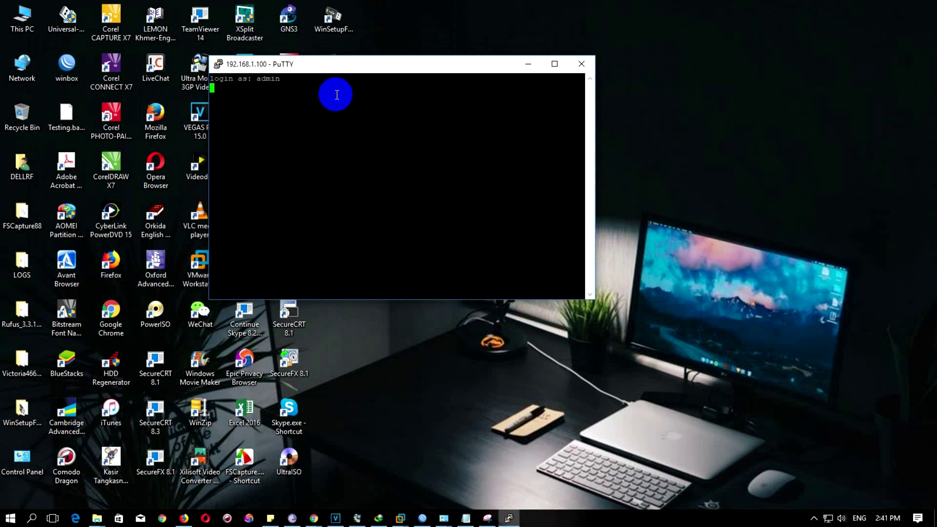
{"action": "key", "text": "Return"}
{"action": "key", "text": "Return"}
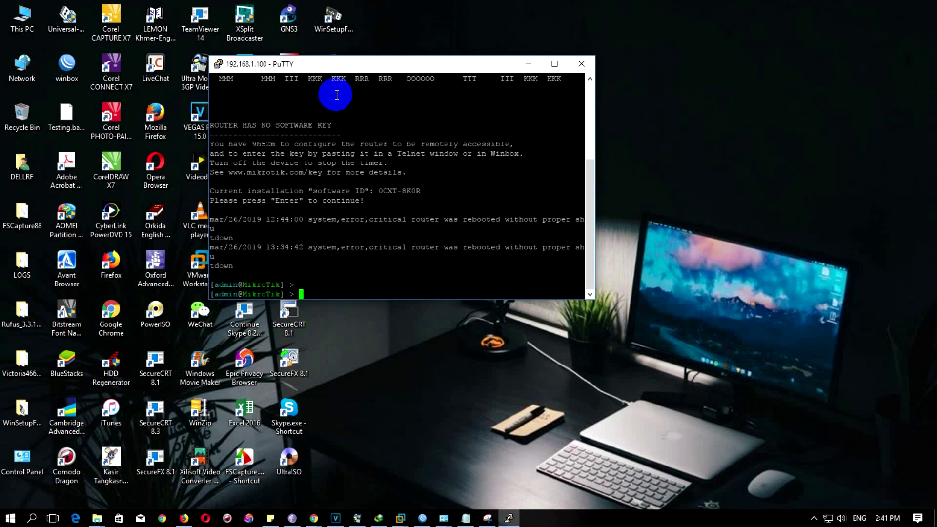
- List the router's interfaces with the command interface print
{"action": "key", "text": "Return"}
{"action": "key", "text": "Return"}
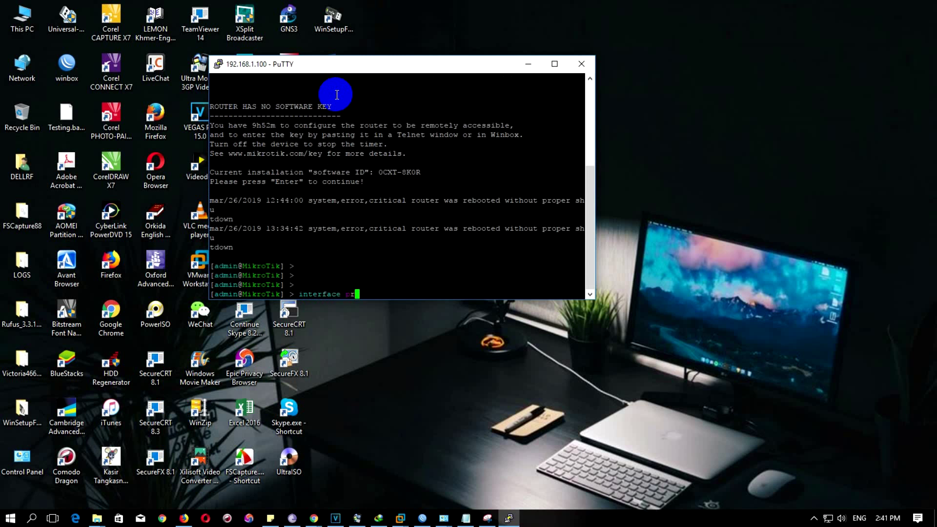
{"action": "key", "text": "Return"}
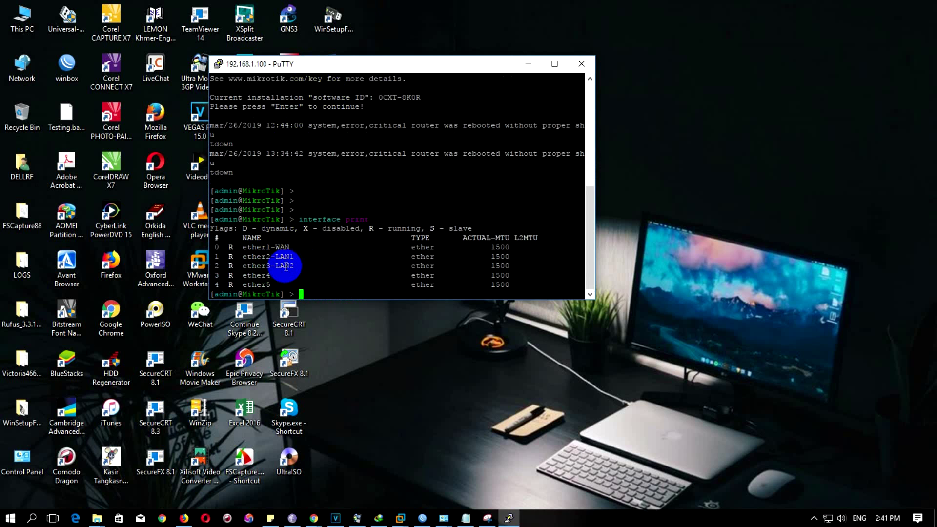
- Move the PuTTY terminal window clear of the desktop icons
{"action": "left_click_drag", "start_coordinate": [393, 64], "coordinate": [388, 52]}
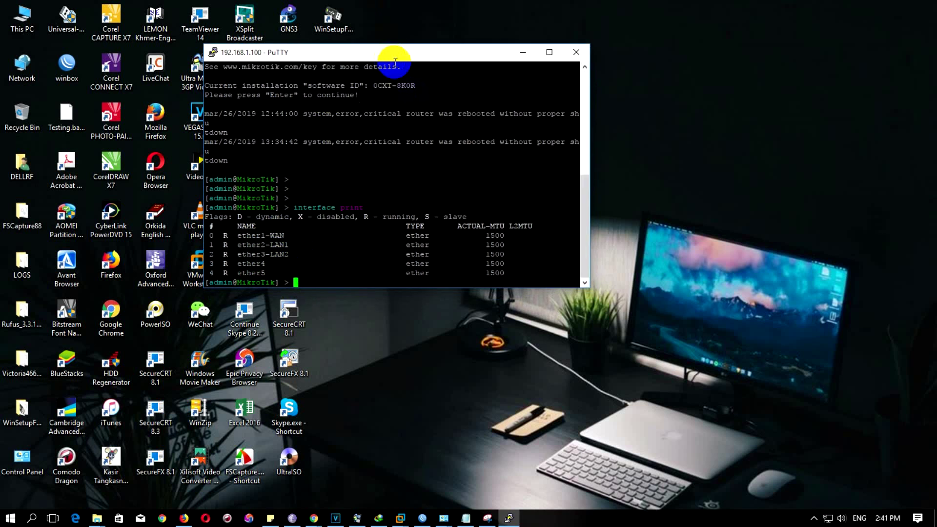
{"action": "left_click", "coordinate": [436, 58]}
{"action": "left_click_drag", "start_coordinate": [436, 58], "coordinate": [544, 56]}
{"action": "left_click_drag", "start_coordinate": [422, 54], "coordinate": [472, 49]}
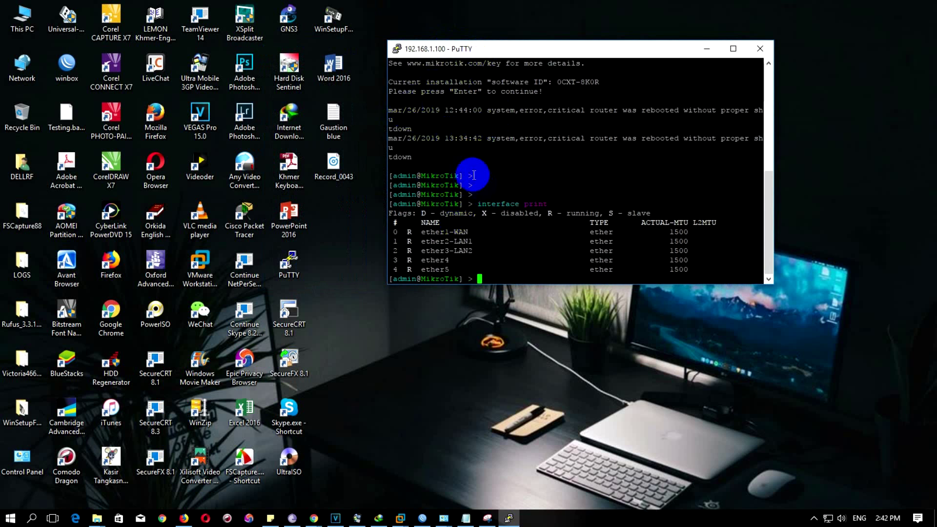
{"action": "left_click_drag", "start_coordinate": [519, 55], "coordinate": [536, 73]}
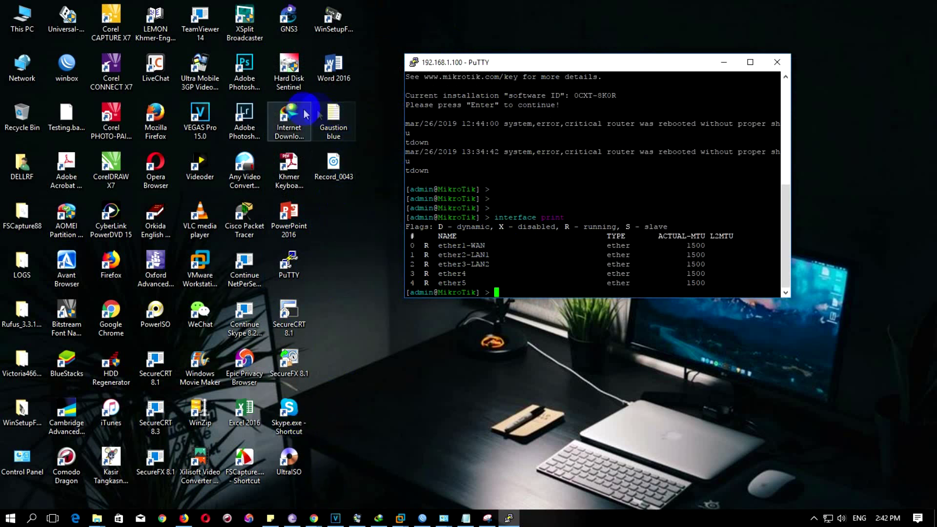
- Launch WinBox on the host PC and arrange the PuTTY terminal beside it
{"action": "double_click", "coordinate": [76, 79]}
{"action": "left_click_drag", "start_coordinate": [261, 77], "coordinate": [372, 79]}
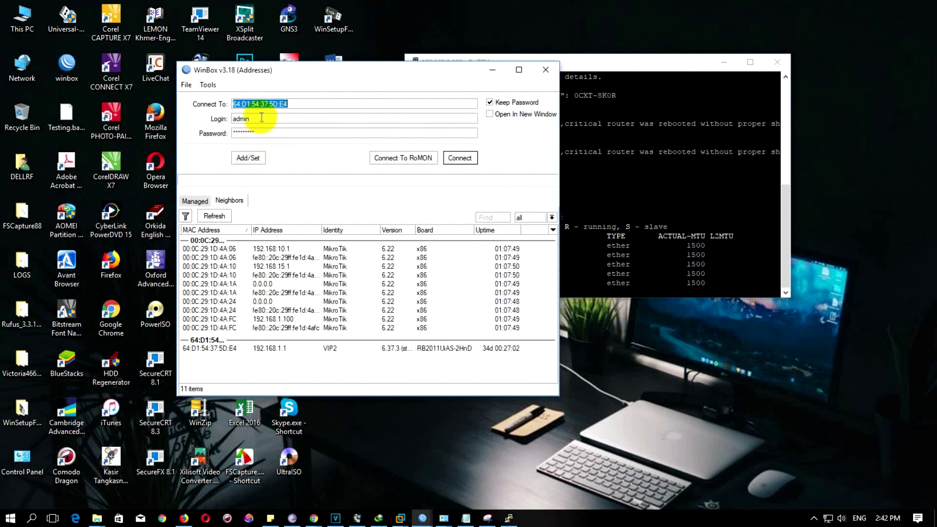
{"action": "left_click", "coordinate": [611, 67]}
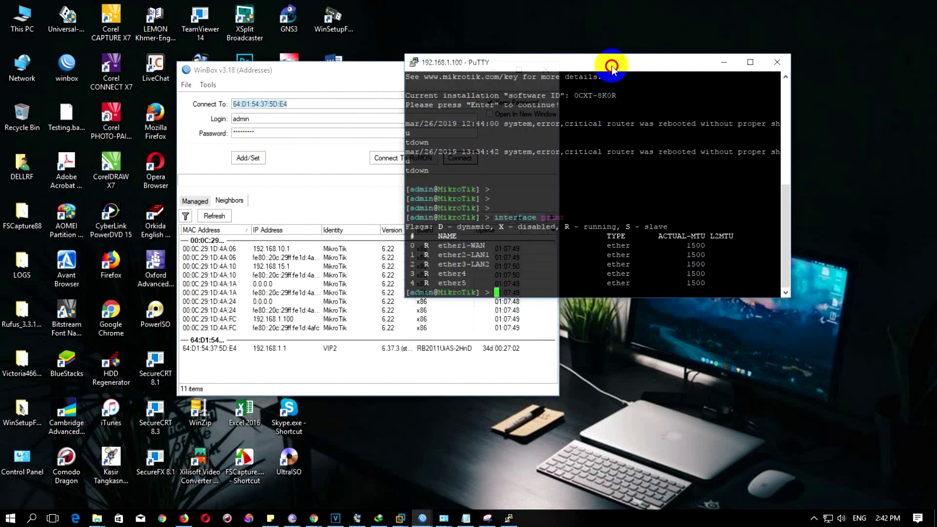
{"action": "left_click_drag", "start_coordinate": [612, 67], "coordinate": [738, 94]}
{"action": "left_click_drag", "start_coordinate": [655, 90], "coordinate": [686, 112]}
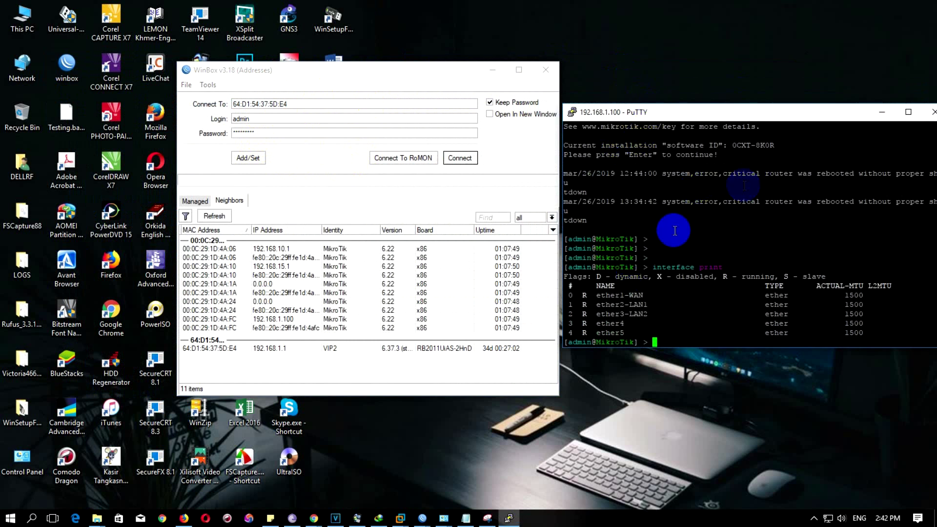
{"action": "left_click_drag", "start_coordinate": [772, 113], "coordinate": [760, 111]}
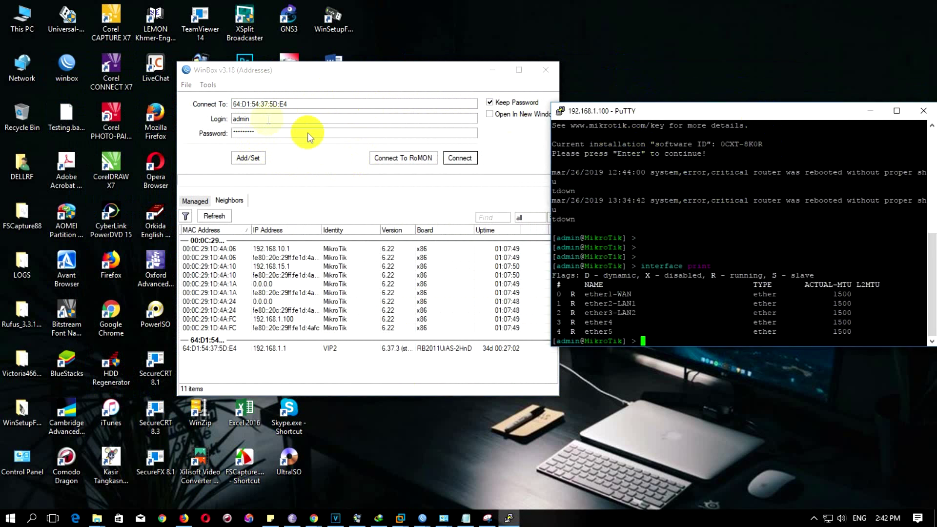
- Set WinBox's connection address to 192.168.1.100 and select the saved password for replacement
{"action": "left_click", "coordinate": [295, 107]}
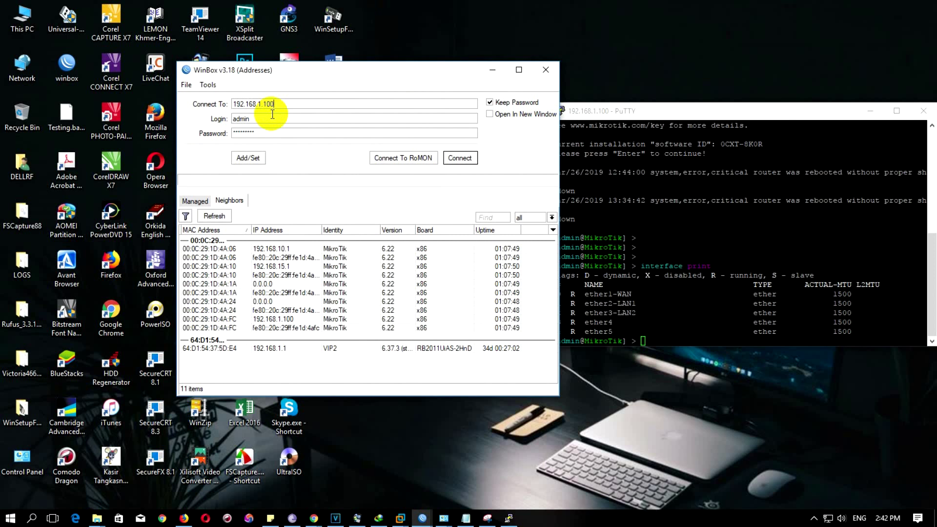
{"action": "double_click", "coordinate": [255, 132]}
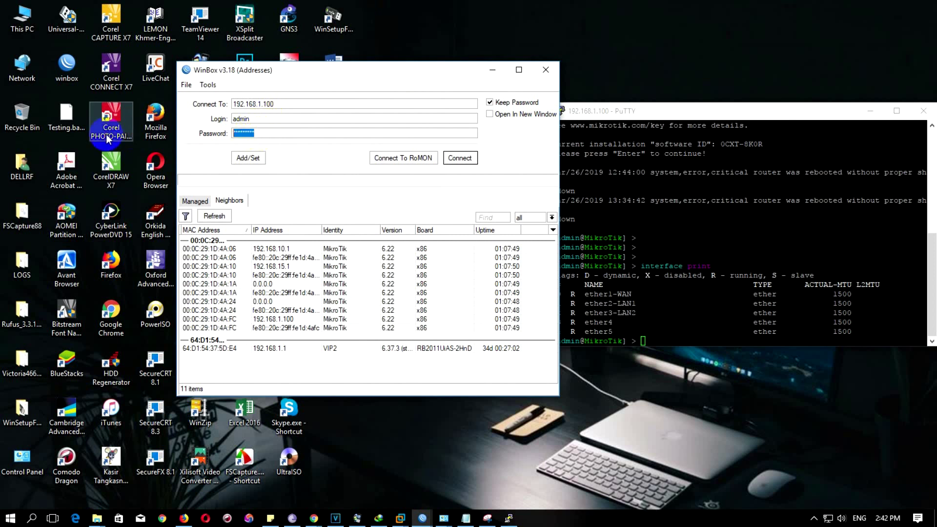